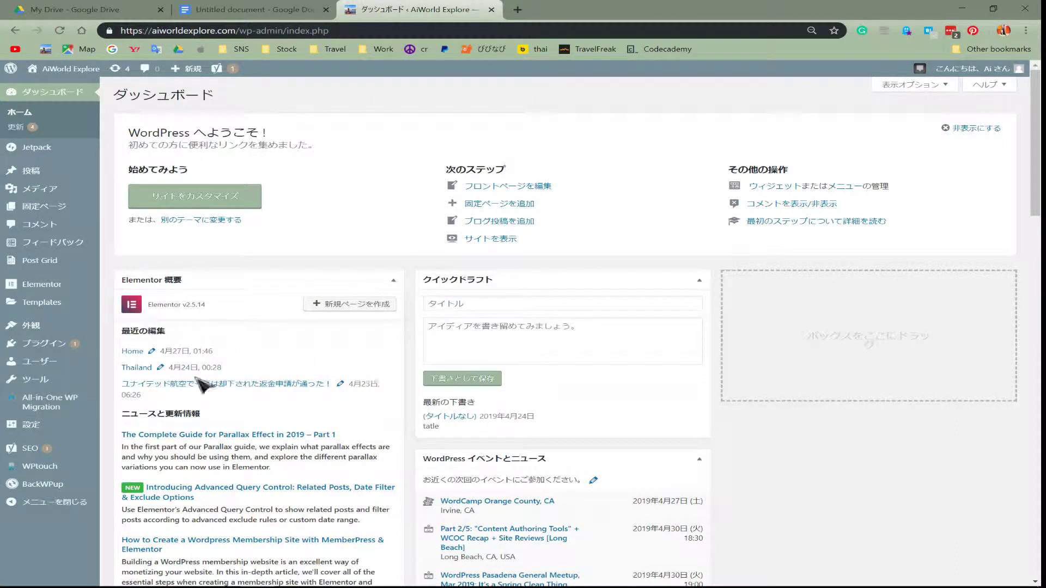
- Search the directory of new plugins for "all in one WP migration"
mouse_move(30, 351)
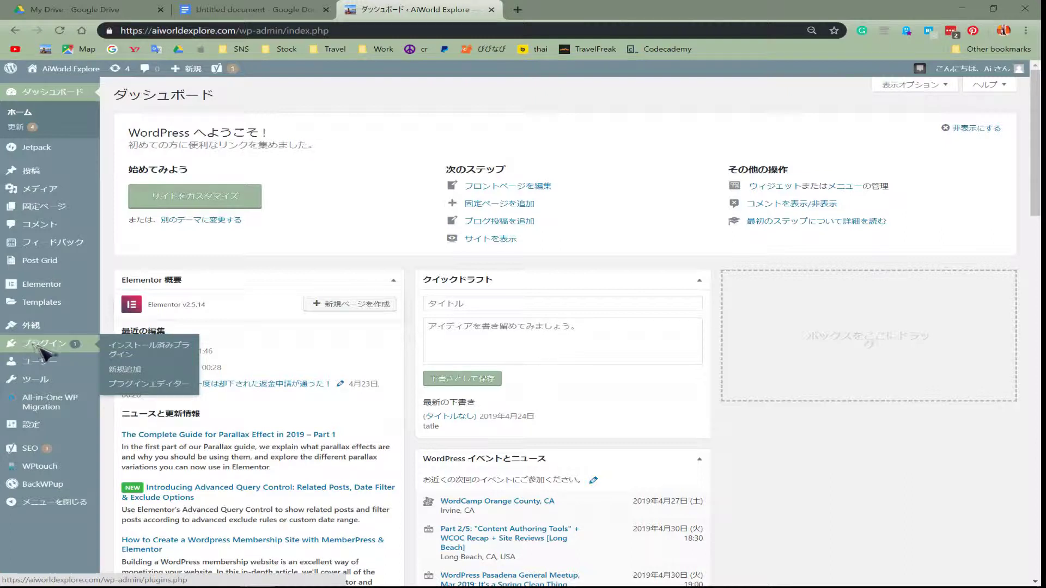
left_click(125, 369)
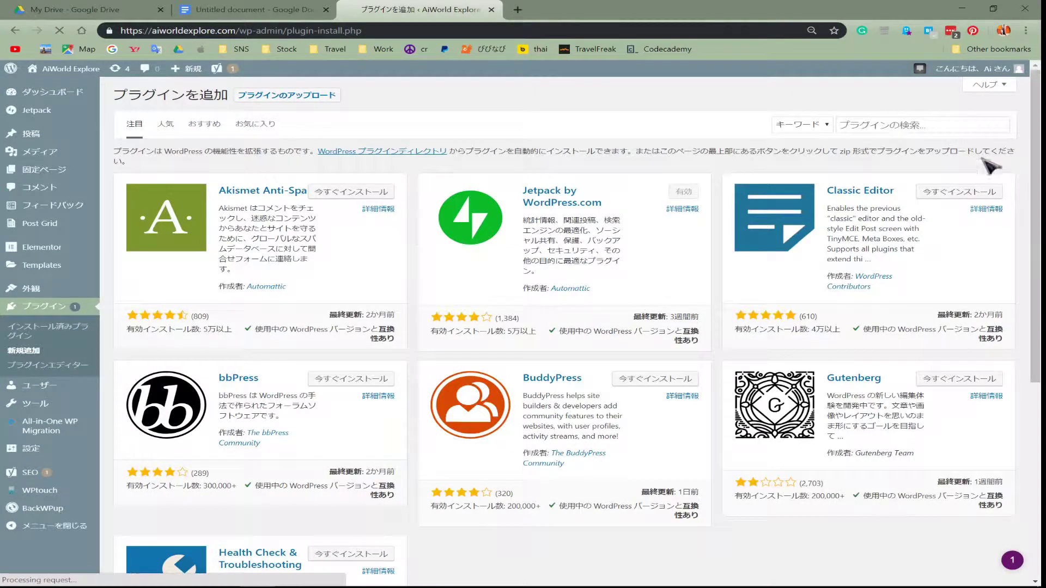
left_click(917, 125)
type("all")
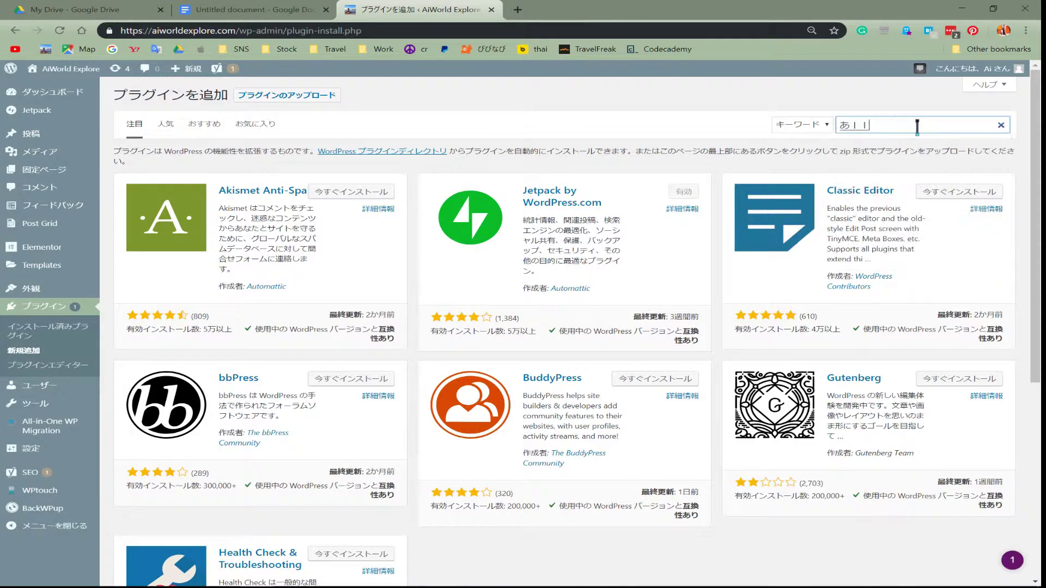
key("BackSpace")
key("Zenkaku_Hankaku")
type("all in cne")
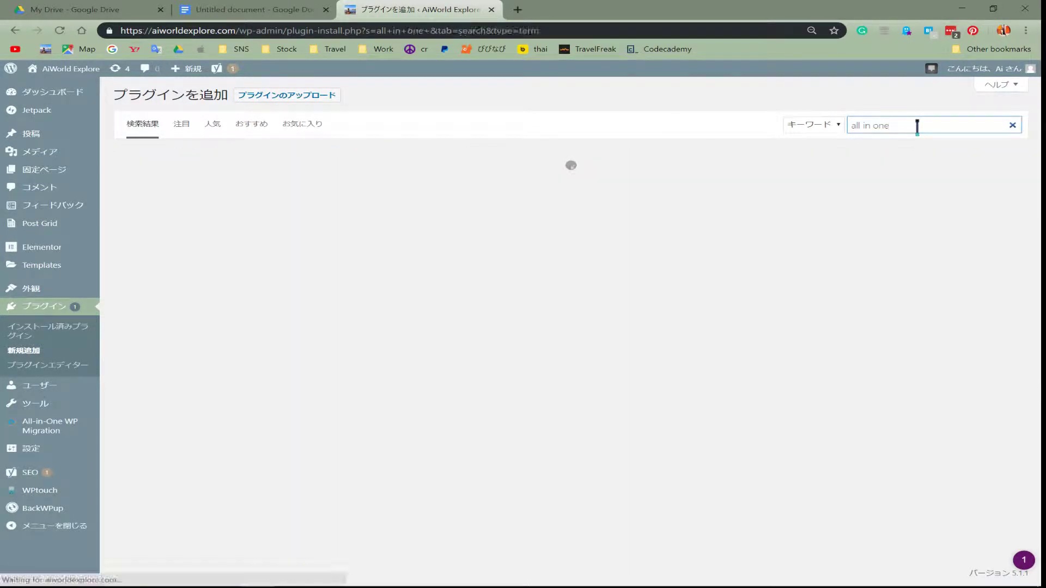
type(" WP mig")
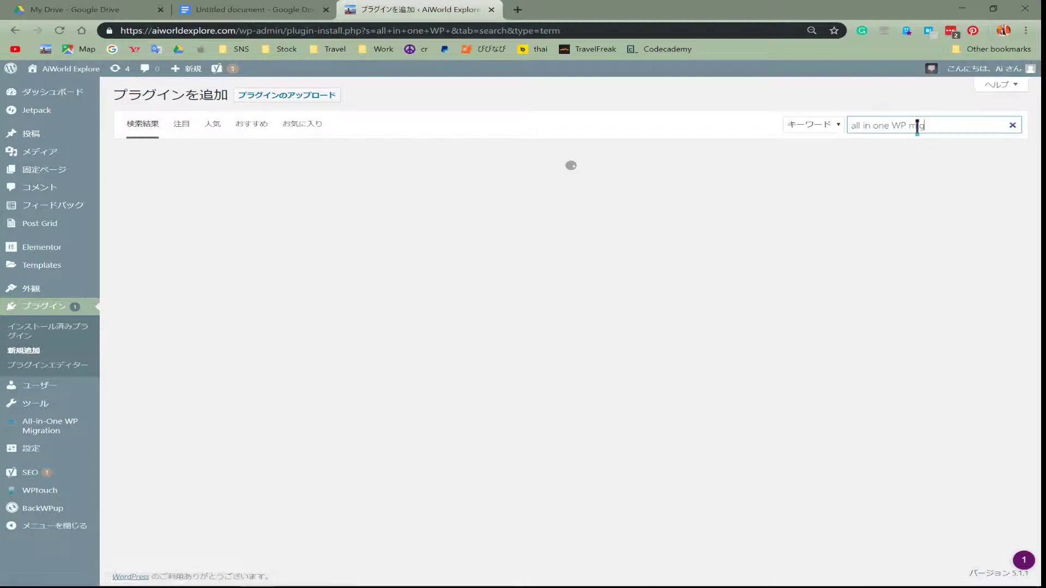
type("ra")
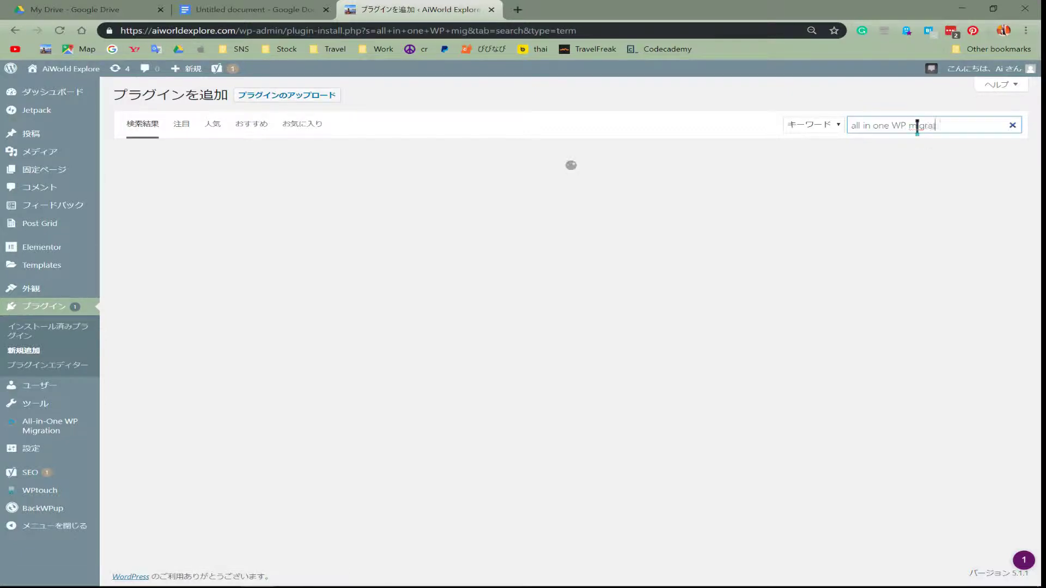
type("tion")
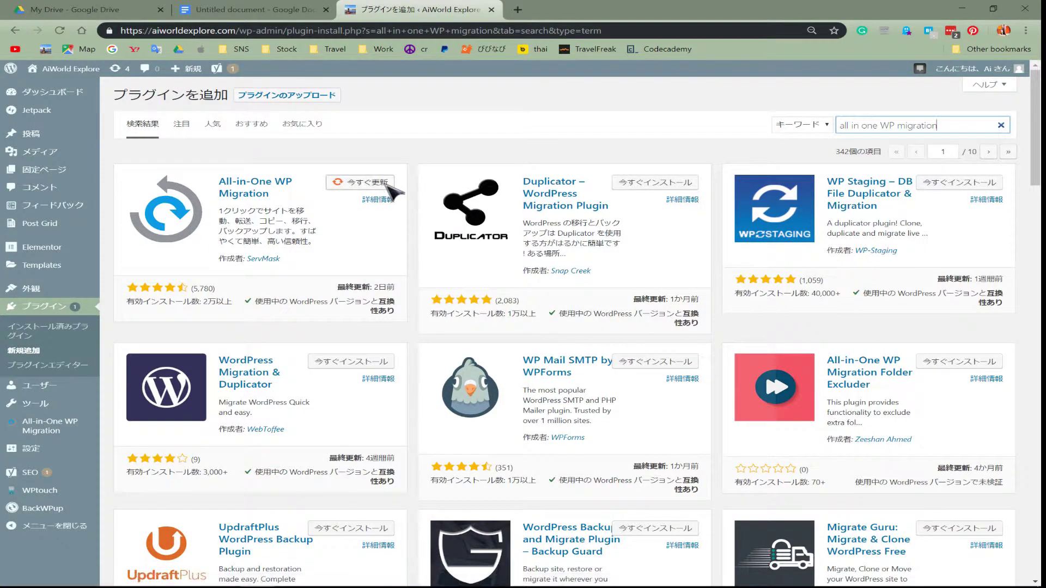
- Export the site to a file with All-in-One WP Migration and dismiss the finished-export dialog
mouse_move(53, 434)
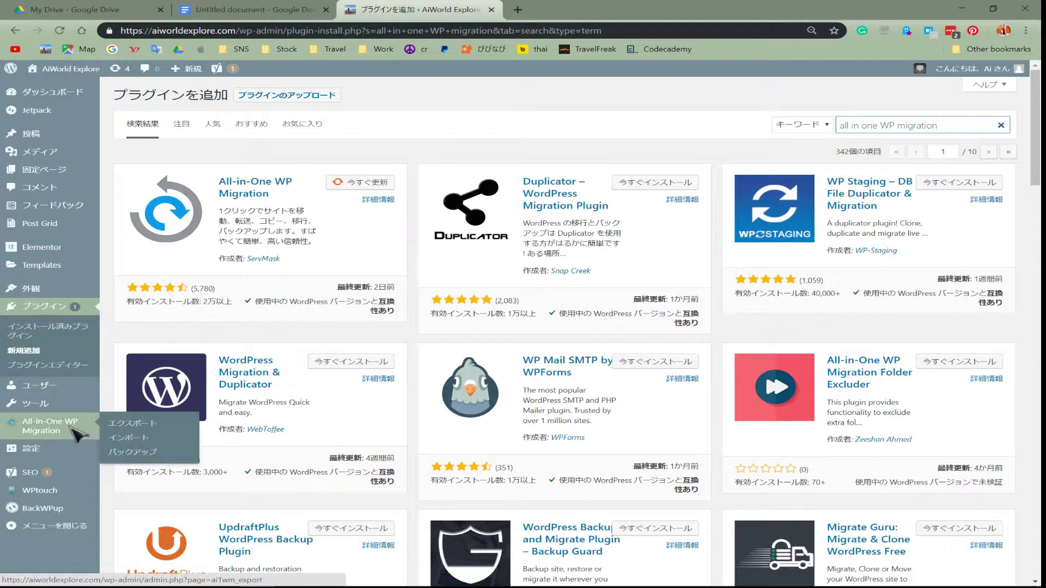
left_click(126, 431)
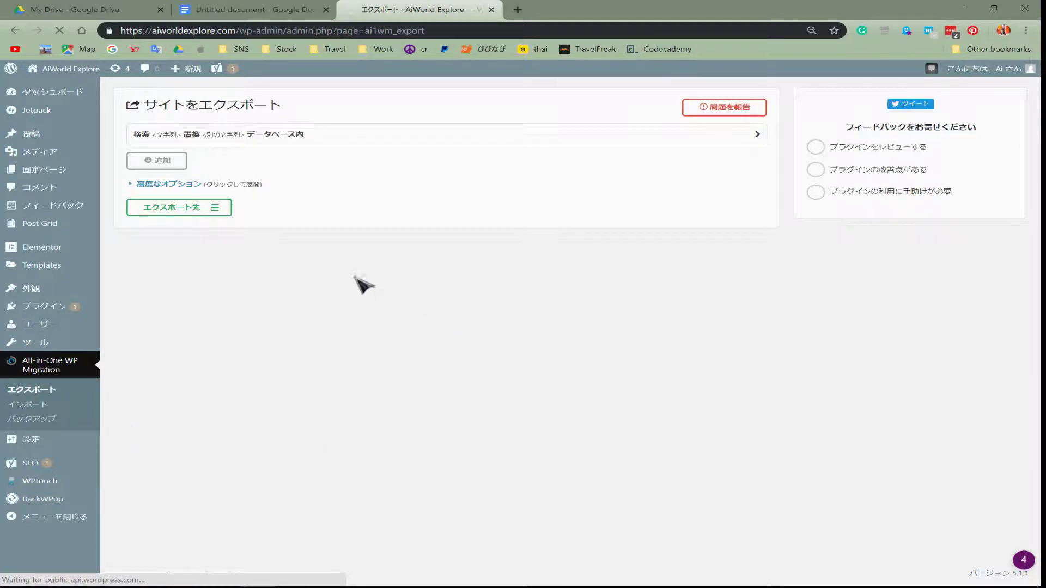
left_click(220, 212)
left_click(179, 225)
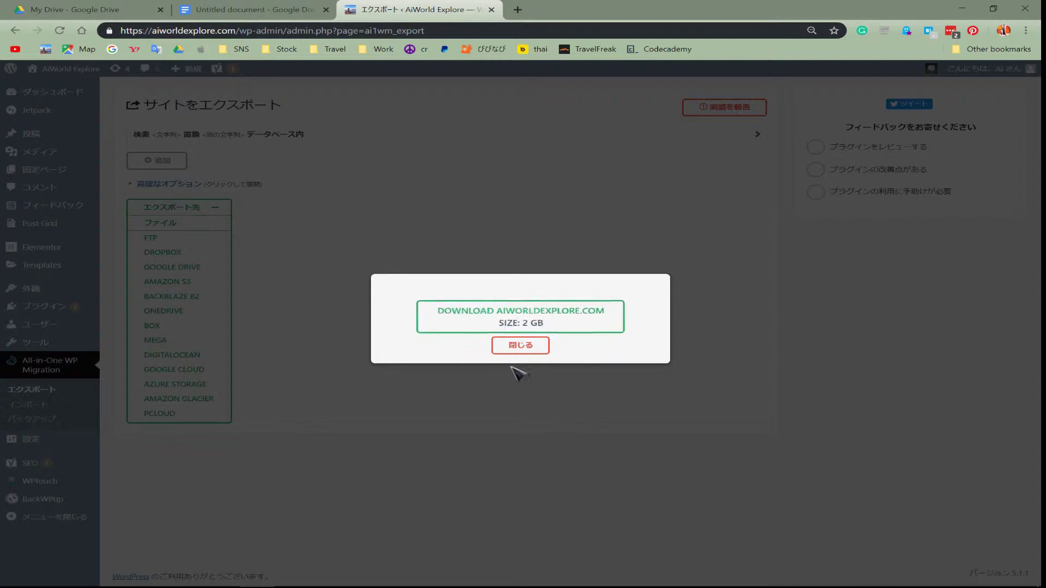
left_click(520, 345)
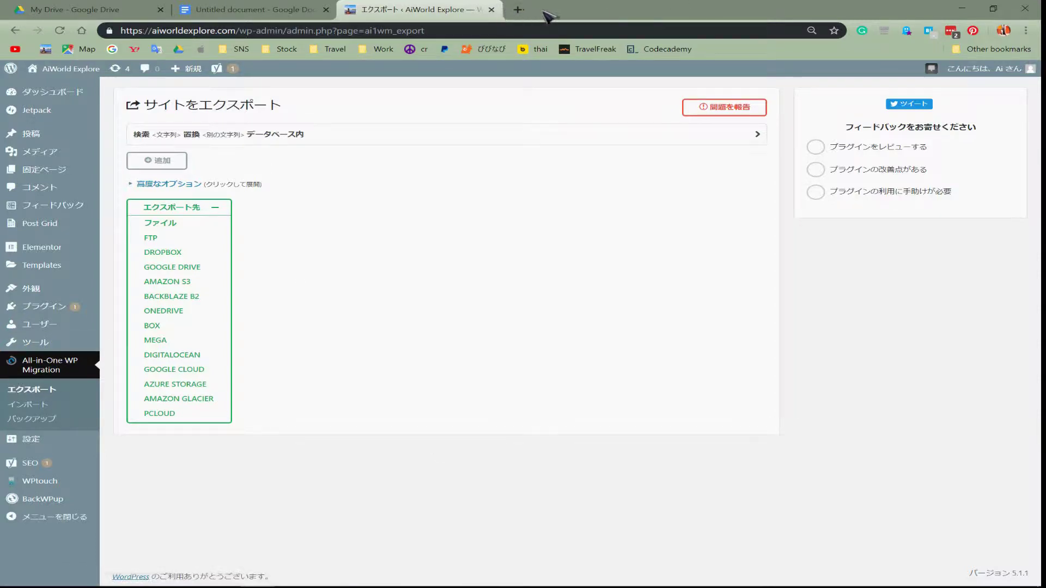
- Search Google for "all in one migration 6.77" in a new tab and open the PluginArchive page for All-in-One WP Migration
left_click(526, 16)
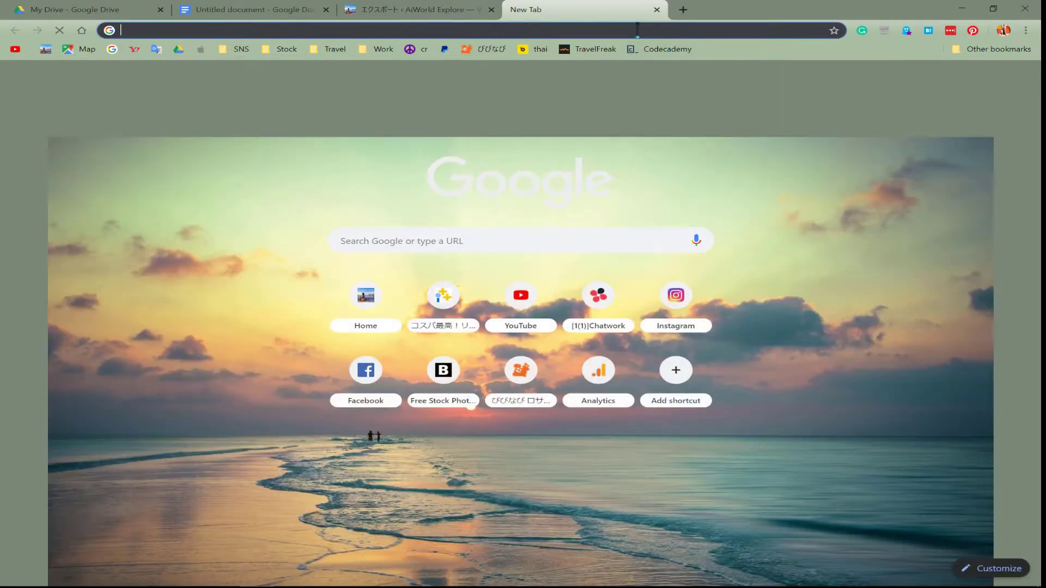
type("all in one migration 6.77")
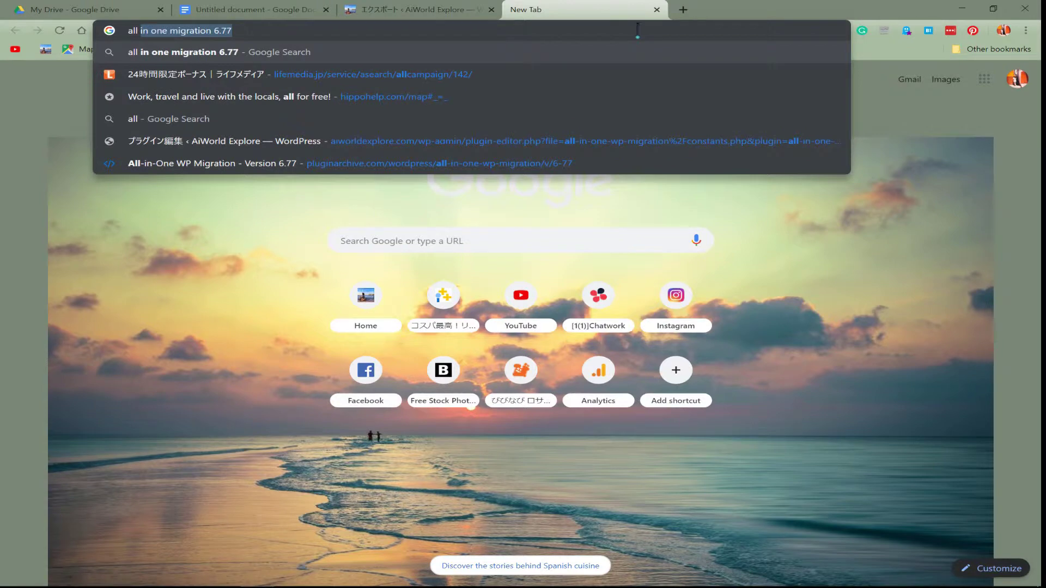
key("Right")
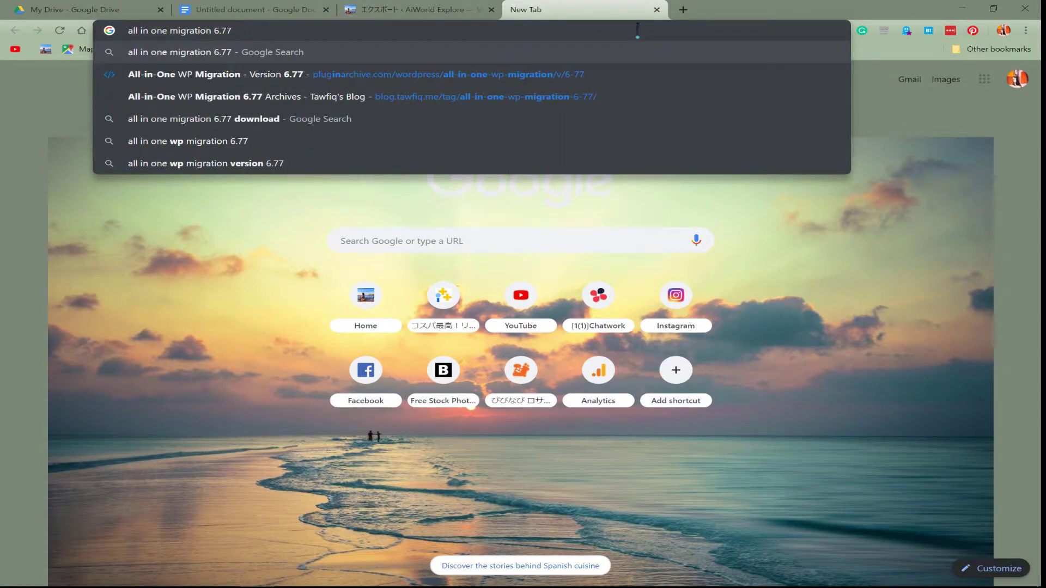
key("Return")
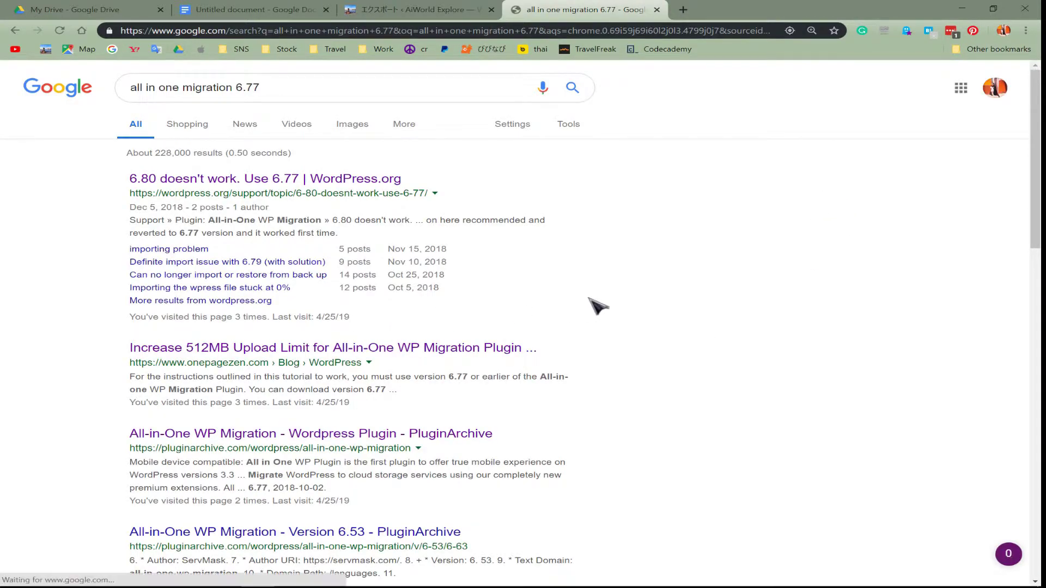
left_click(261, 445, "ctrl")
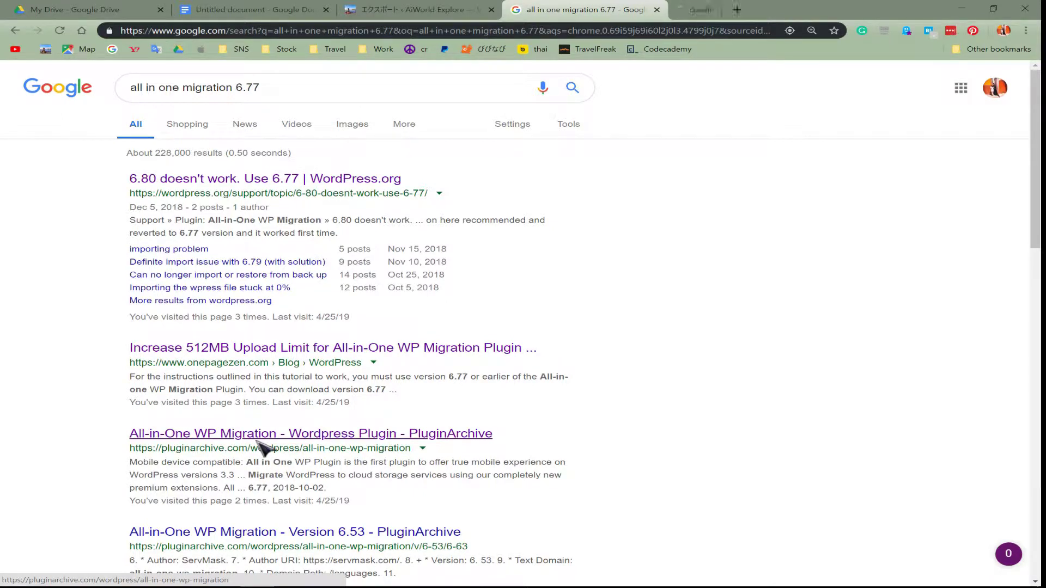
left_click(713, 11)
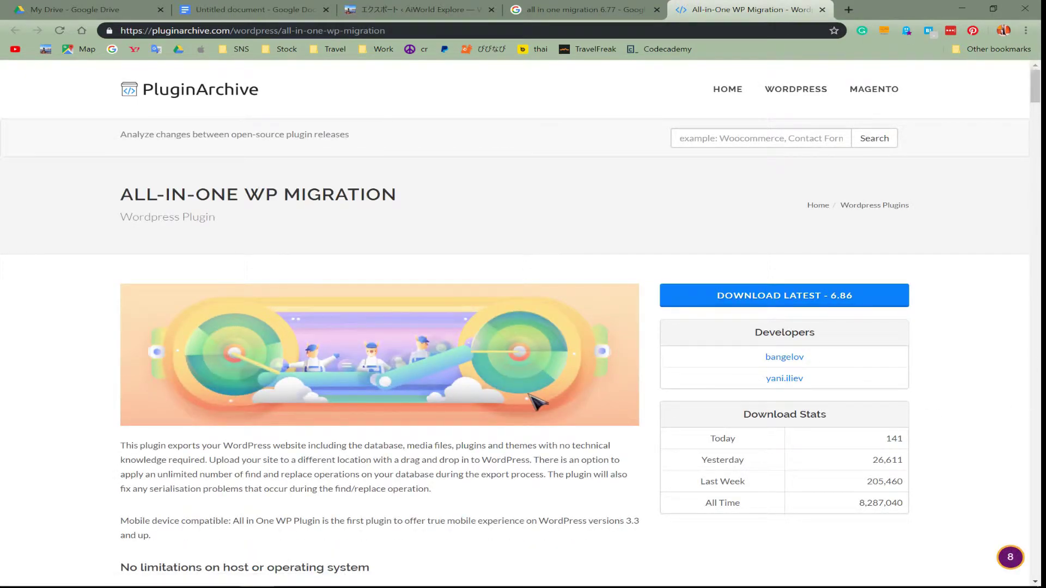
- Find version 6.77 in the plugin's release history, open its page and download that release
scroll(536, 402, "down", 20)
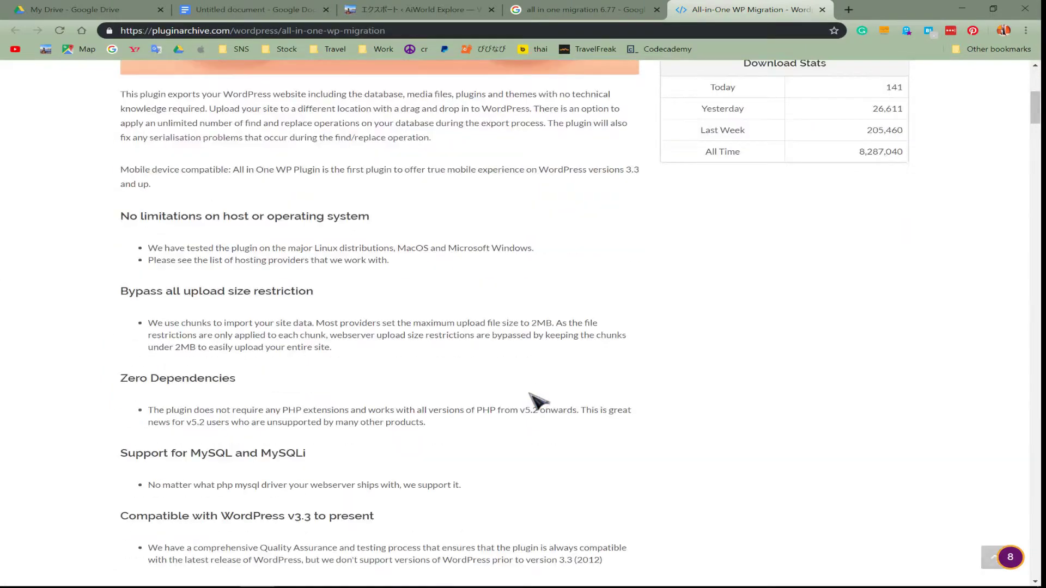
scroll(537, 402, "down", 12)
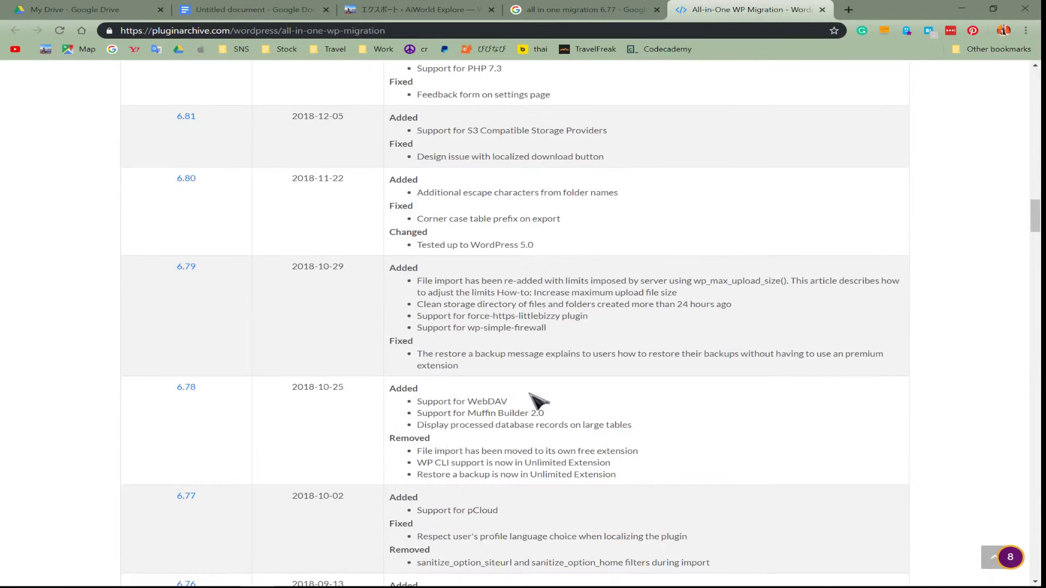
scroll(536, 402, "up", 5)
scroll(536, 402, "down", 11)
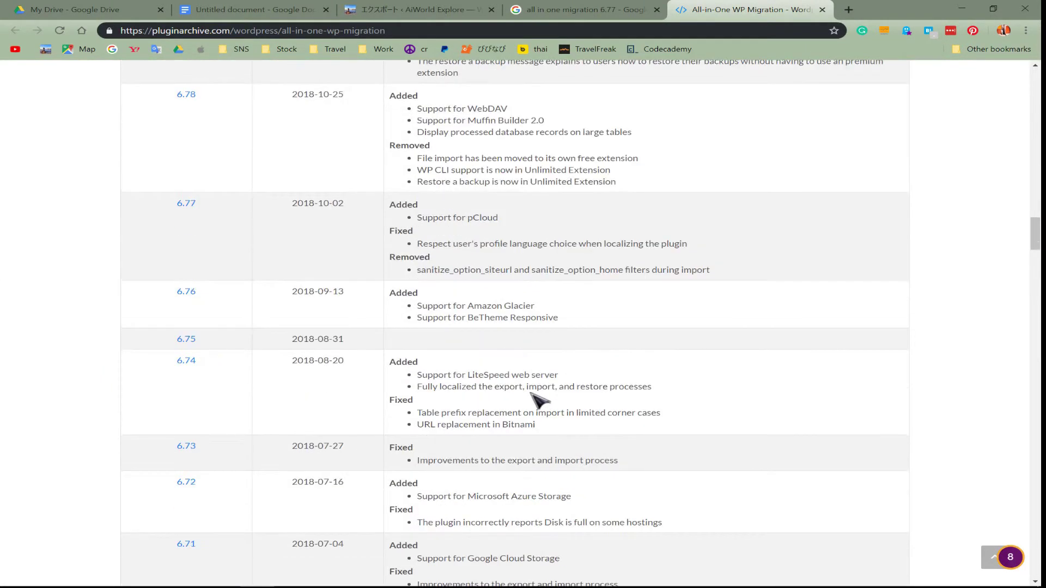
middle_click(186, 203)
left_click(794, 9)
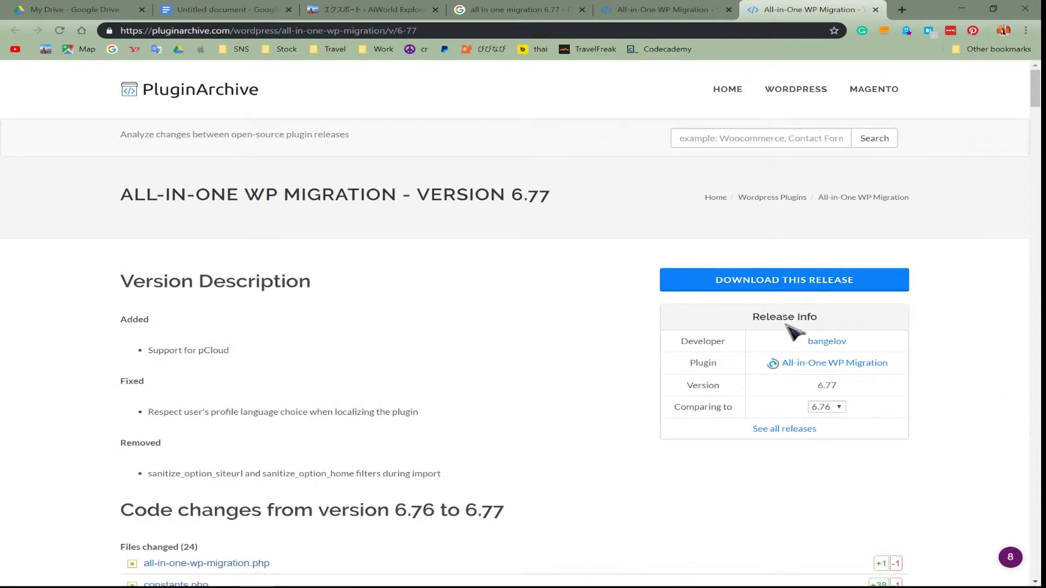
left_click(773, 289)
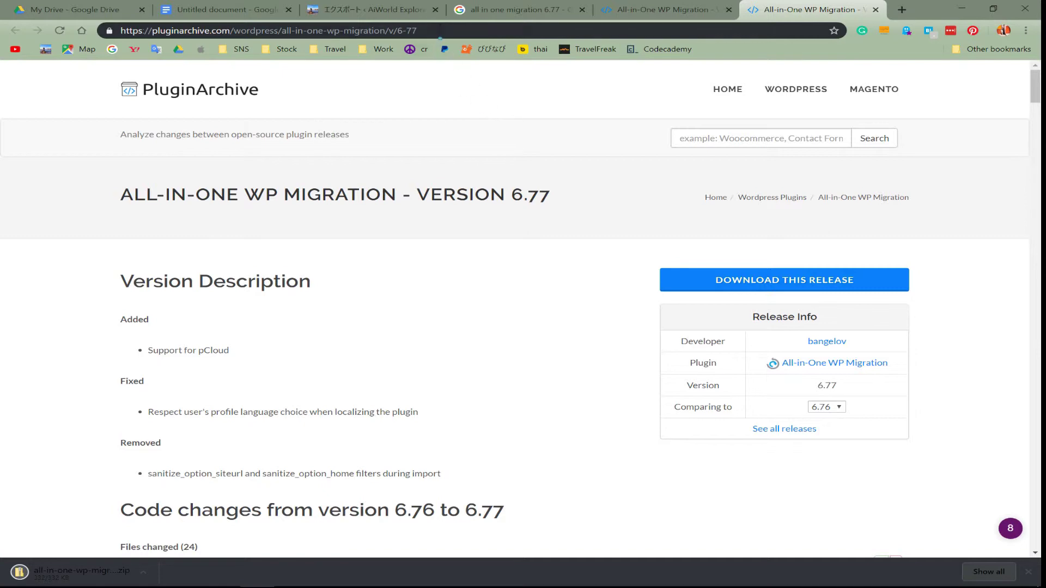
left_click(441, 36)
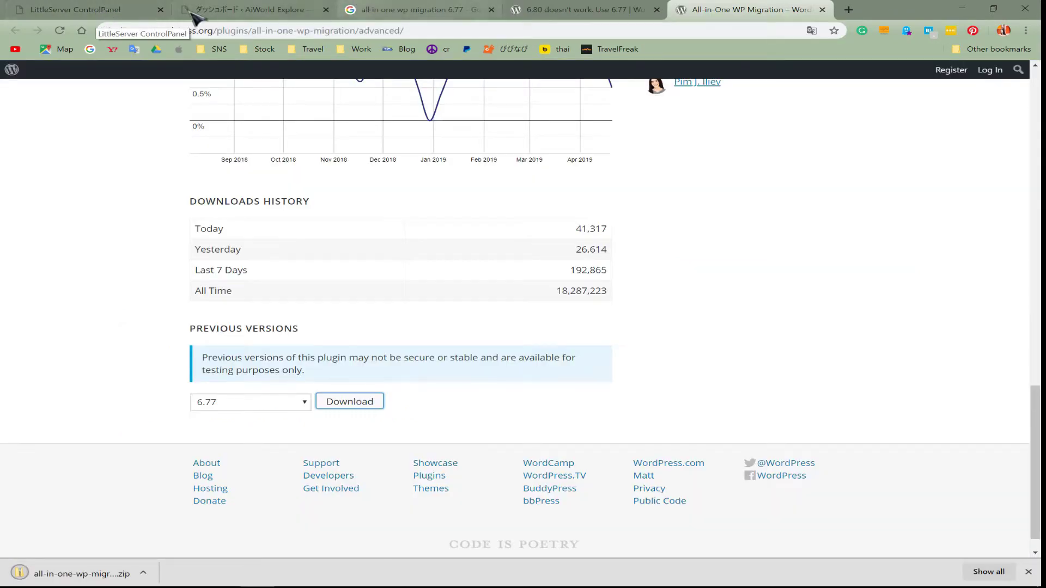
- Switch to the new WordPress installation's dashboard and open the form for uploading a plugin ZIP
left_click(248, 10)
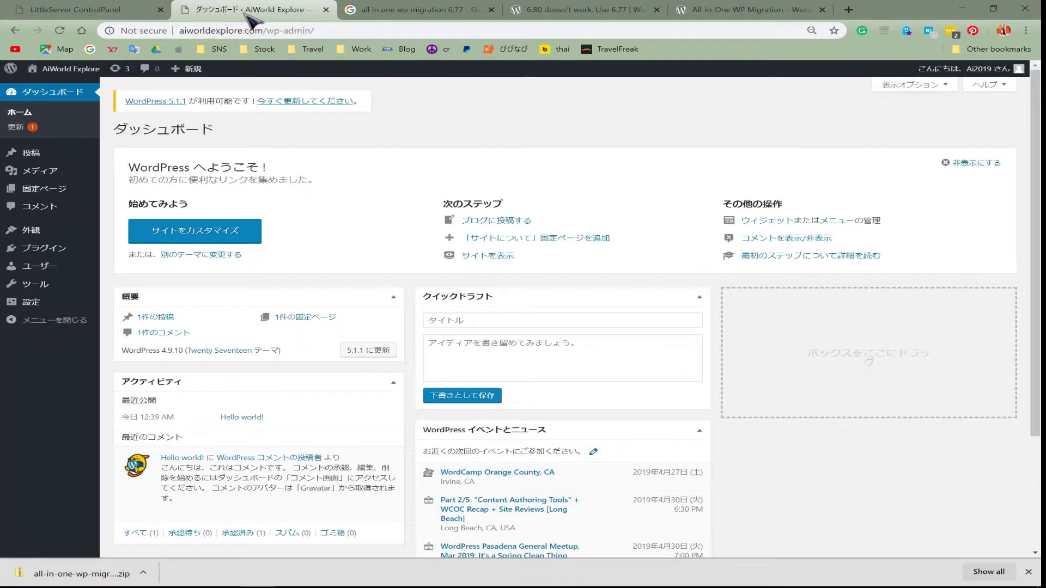
mouse_move(52, 246)
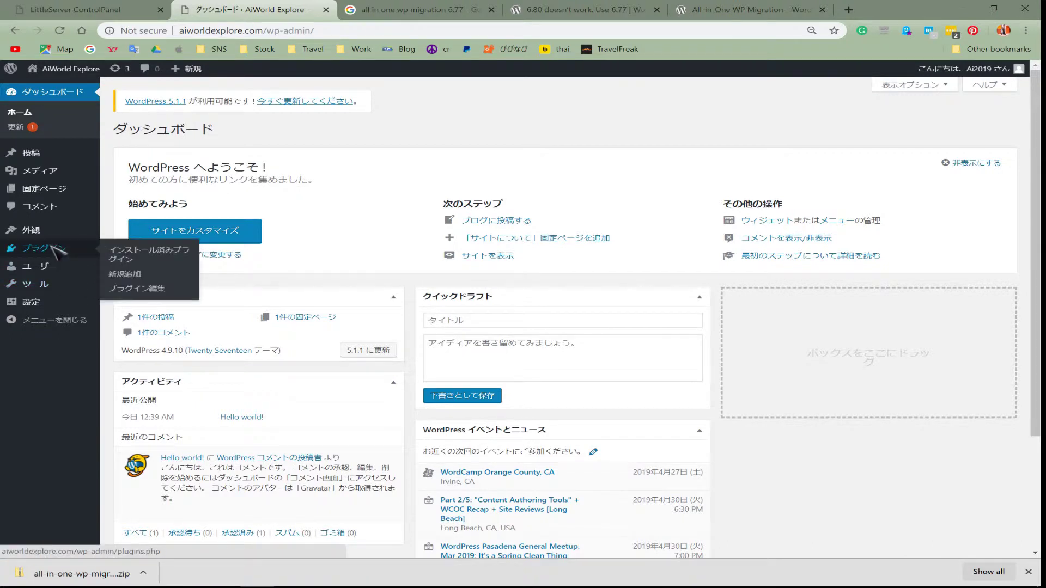
left_click(125, 274)
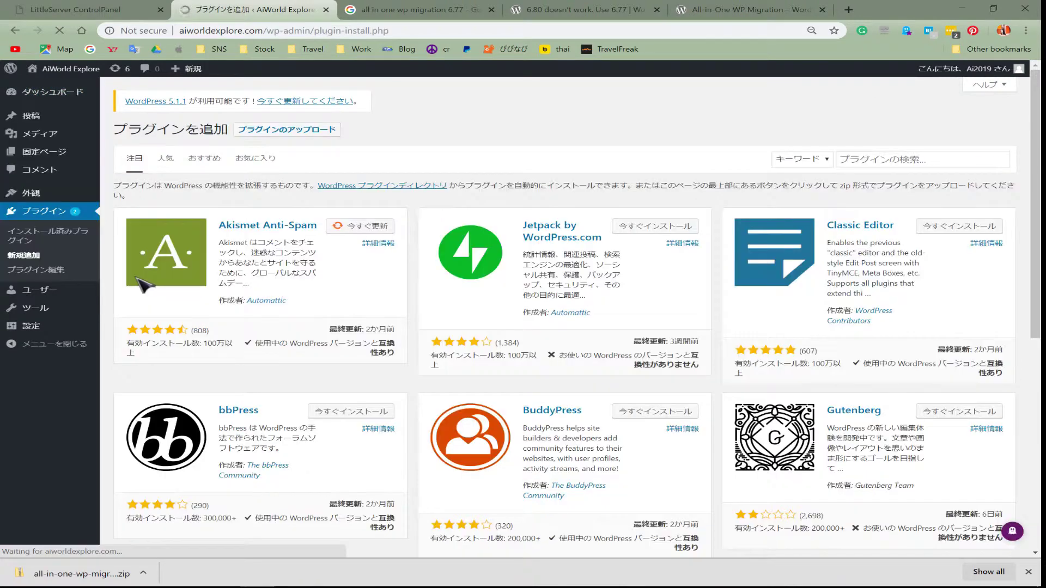
left_click(277, 138)
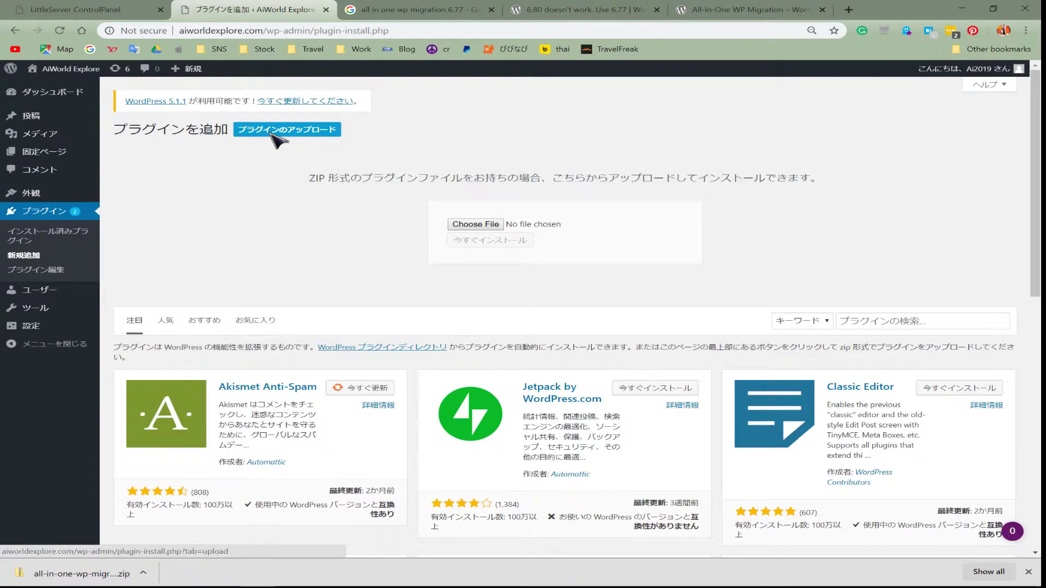
- Install the plugin from all-in-one-wp-migration.6.77 (1).zip in the Downloads folder and activate it
left_click(462, 228)
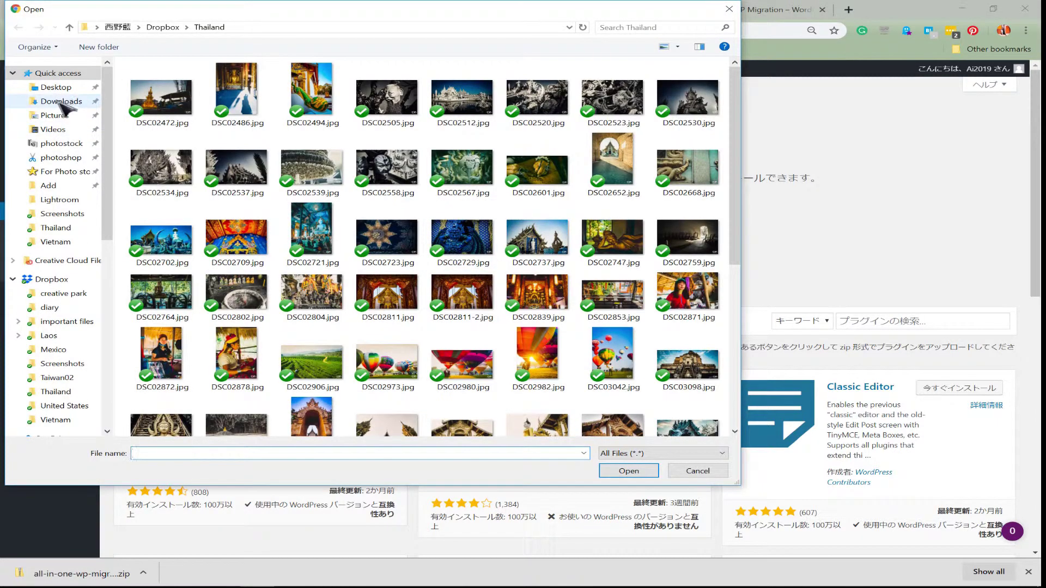
left_click(61, 102)
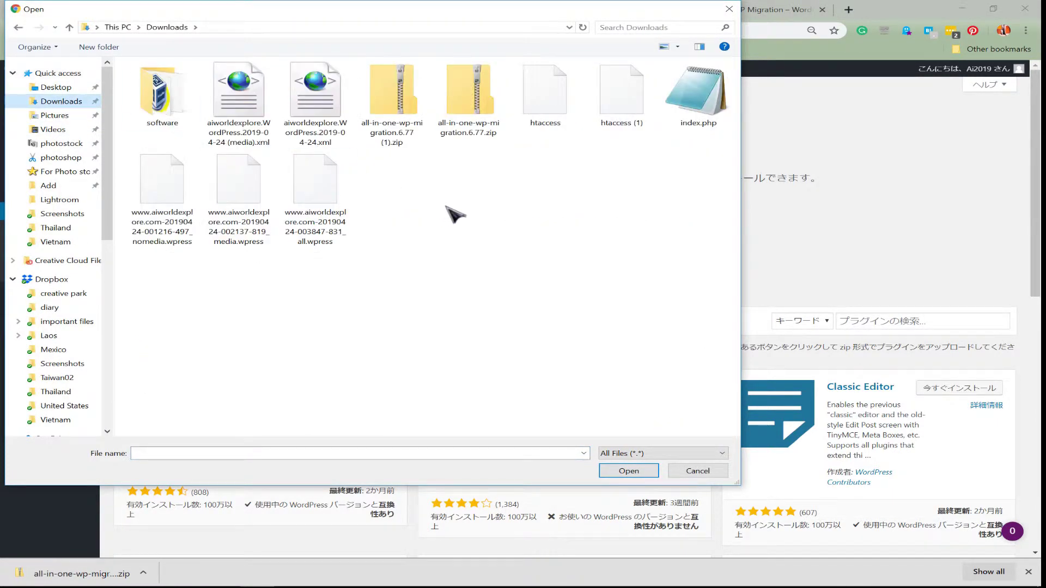
left_click(401, 136)
left_click(627, 470)
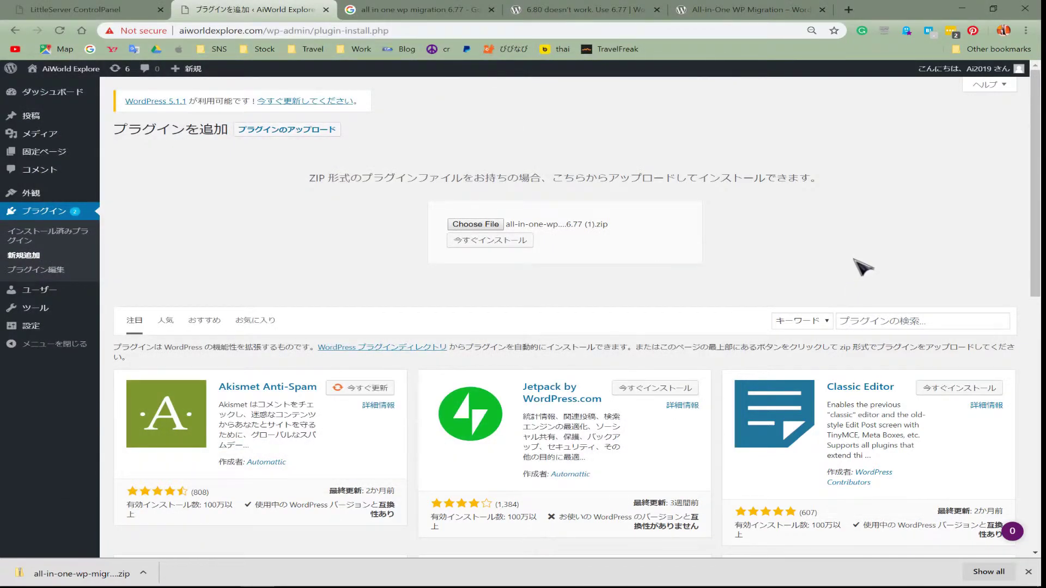
left_click(469, 242)
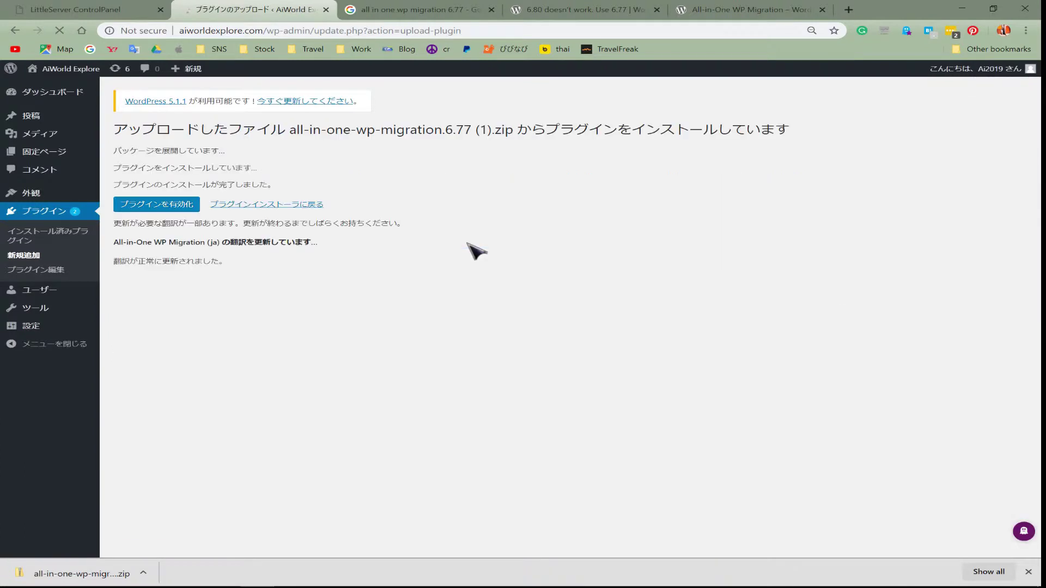
left_click(146, 210)
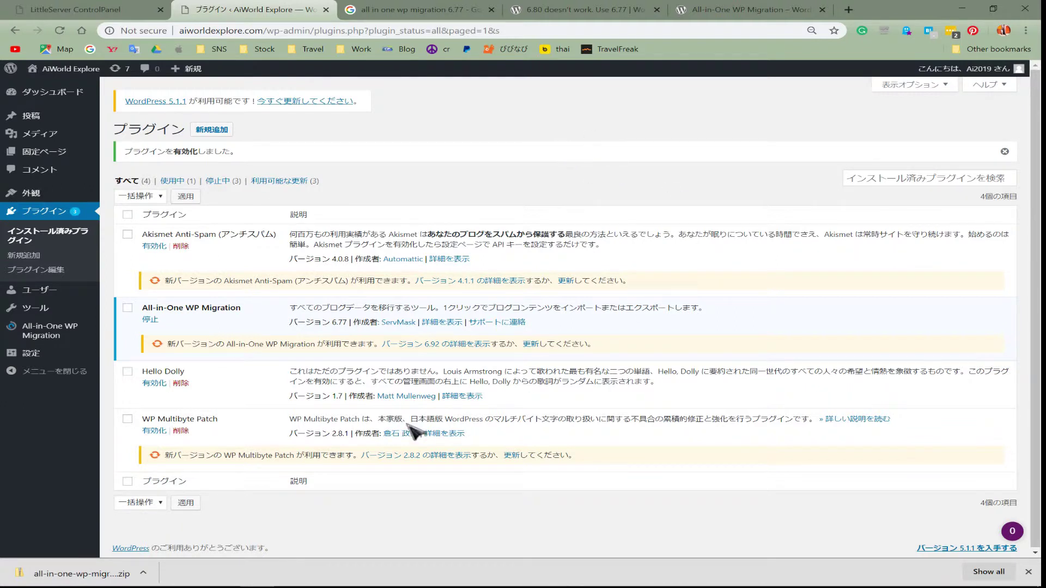
- Bulk-delete the Akismet Anti-Spam, Hello Dolly and WP Multibyte Patch plugins, confirming the deletion
left_click(128, 372)
left_click(128, 419)
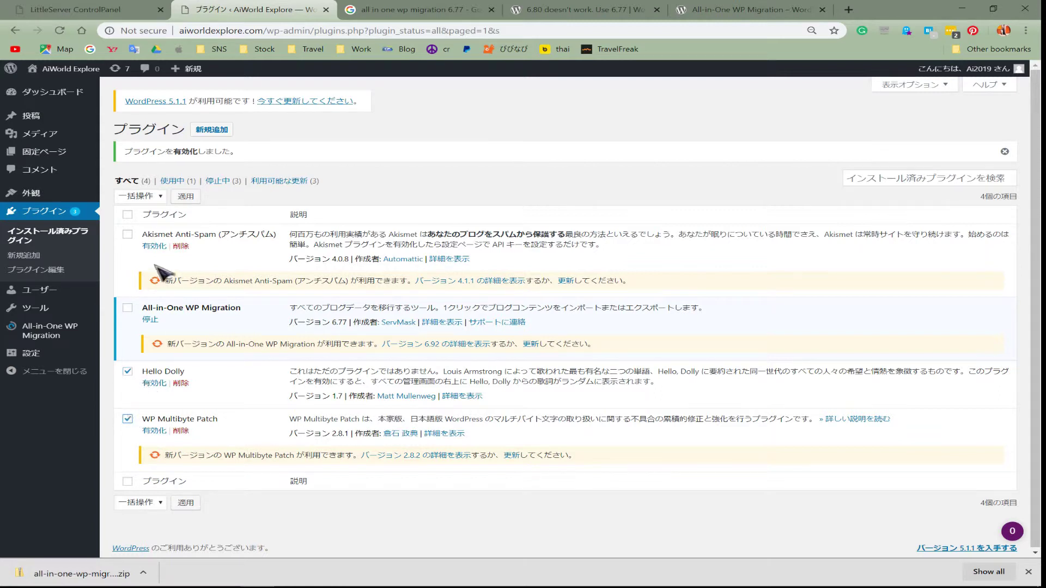
left_click(147, 198)
left_click(147, 284)
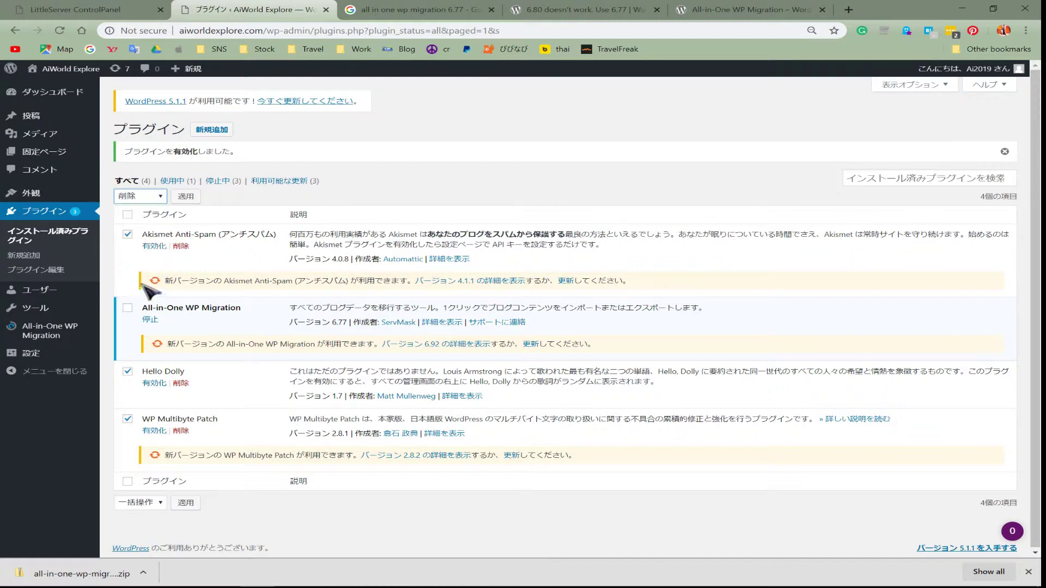
left_click(185, 196)
left_click(599, 99)
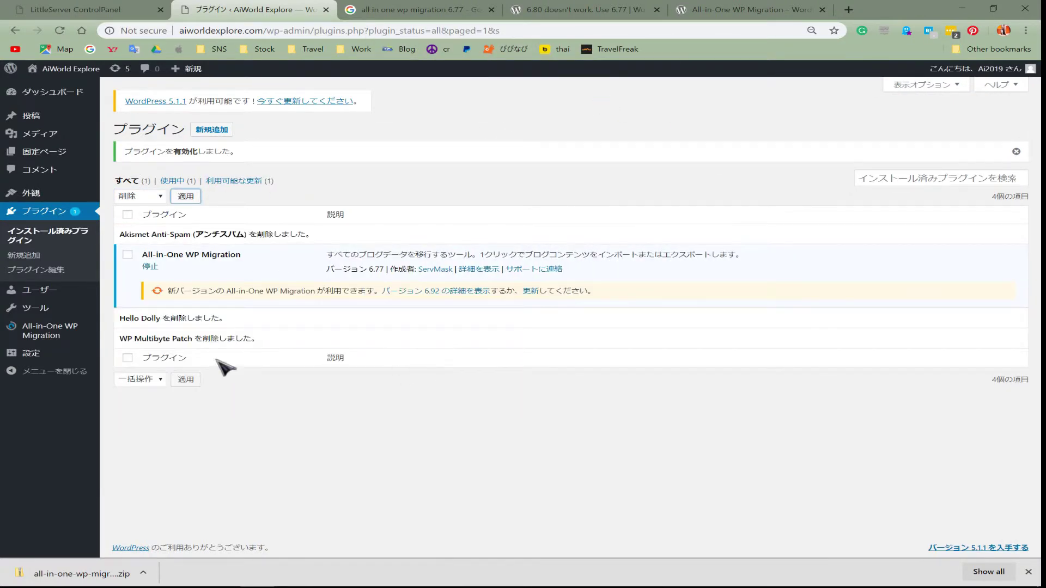
- Open the site import page of All-in-One WP Migration to check its maximum upload file size
mouse_move(41, 341)
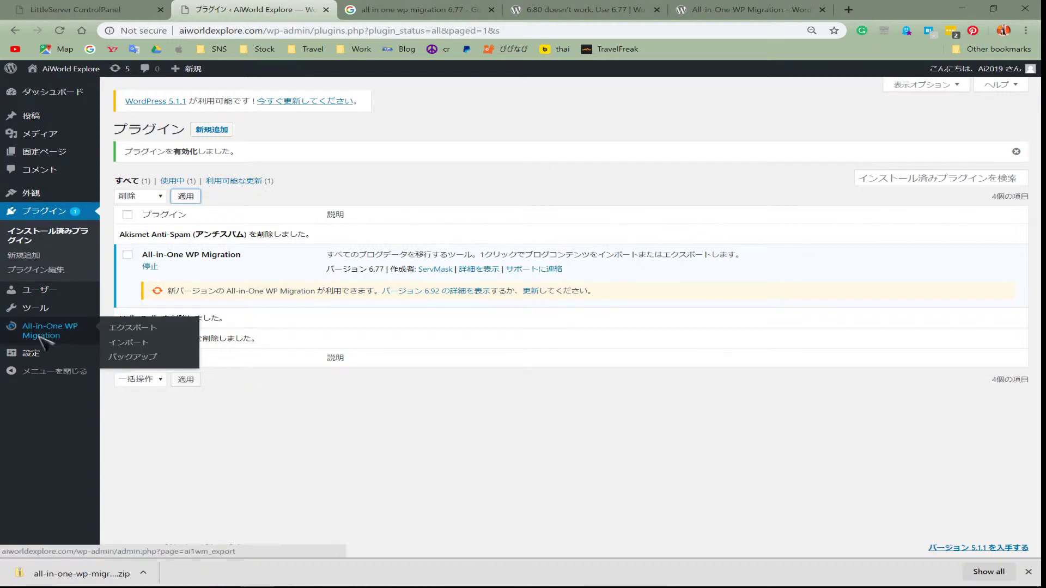
left_click(128, 345)
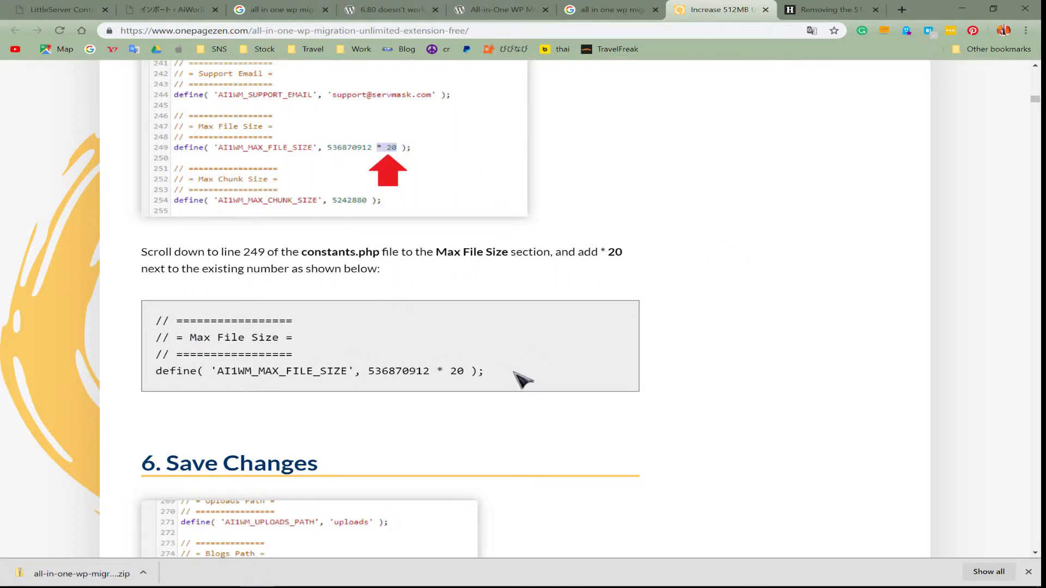
- Copy the line define( 'AI1WM_MAX_FILE_SIZE', 536870912 * 20 ); from the onepagezen article and return to the new site's WordPress dashboard
triple_click(249, 372)
key("ctrl+c")
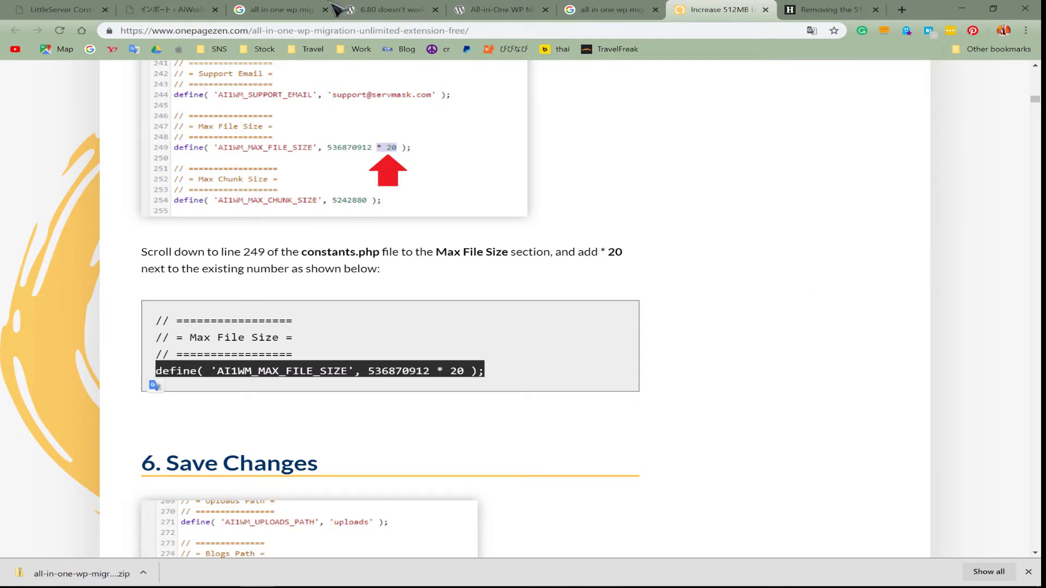
left_click(171, 12)
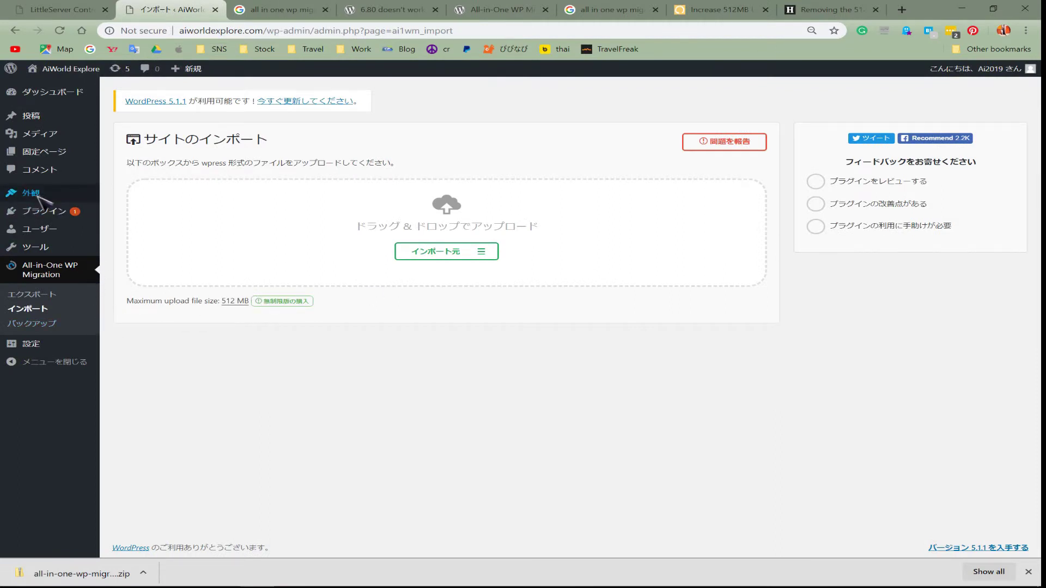
- Open the plugin editor, accept its direct-editing warning, choose All-in-One WP Migration and open its constants.php file
mouse_move(49, 211)
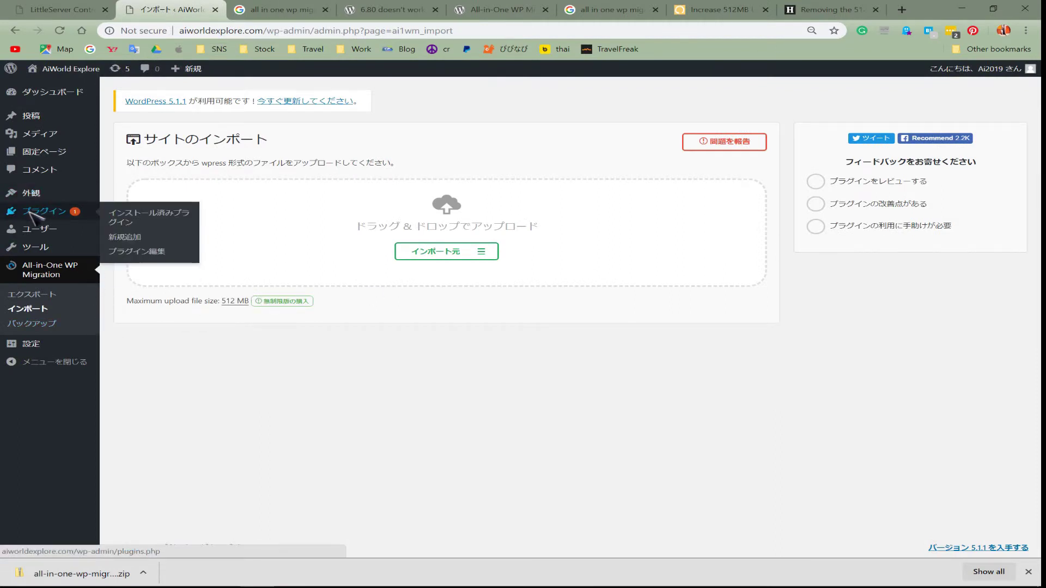
left_click(124, 253)
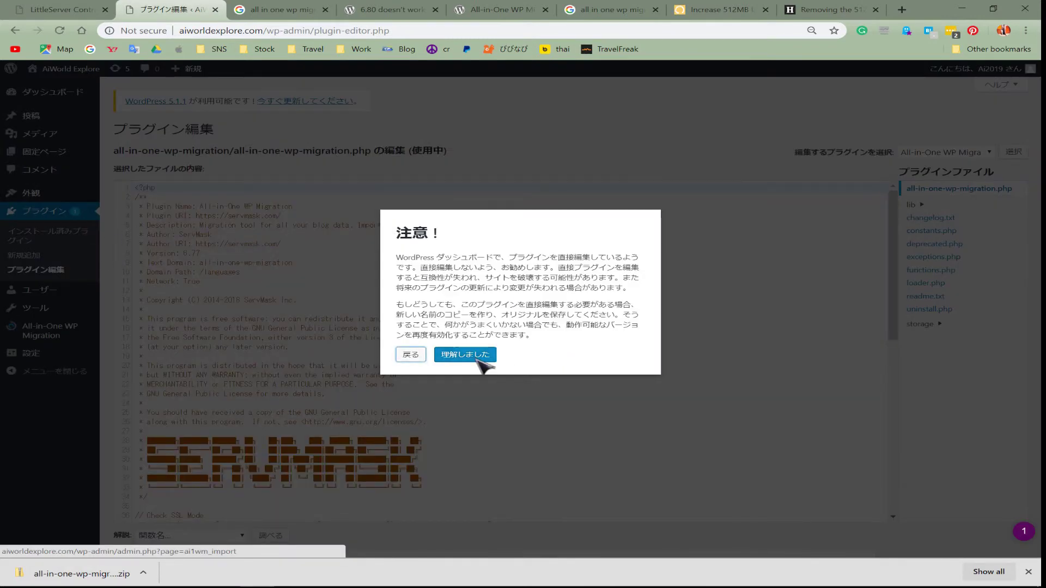
left_click(478, 360)
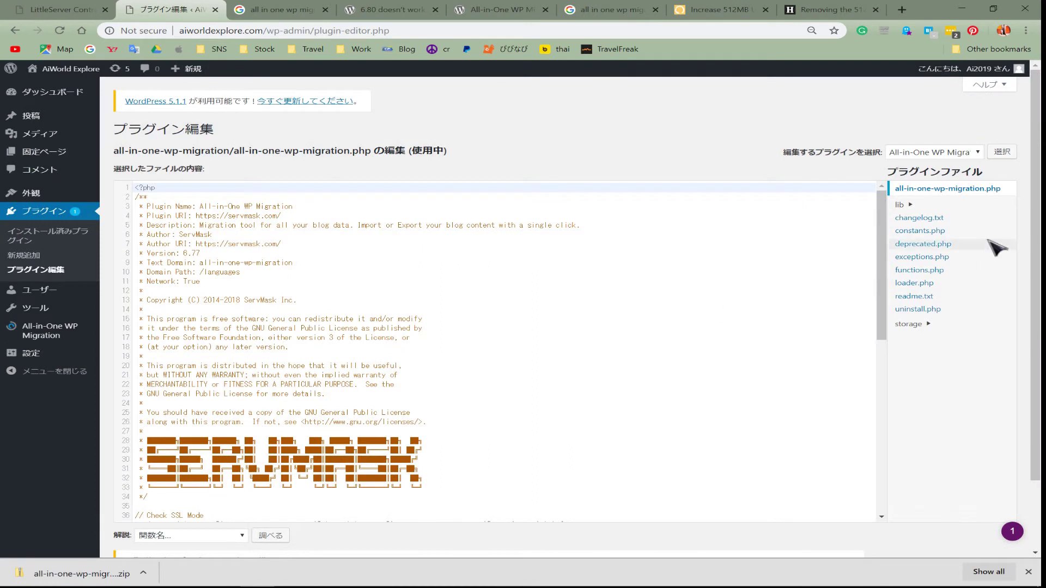
left_click(951, 154)
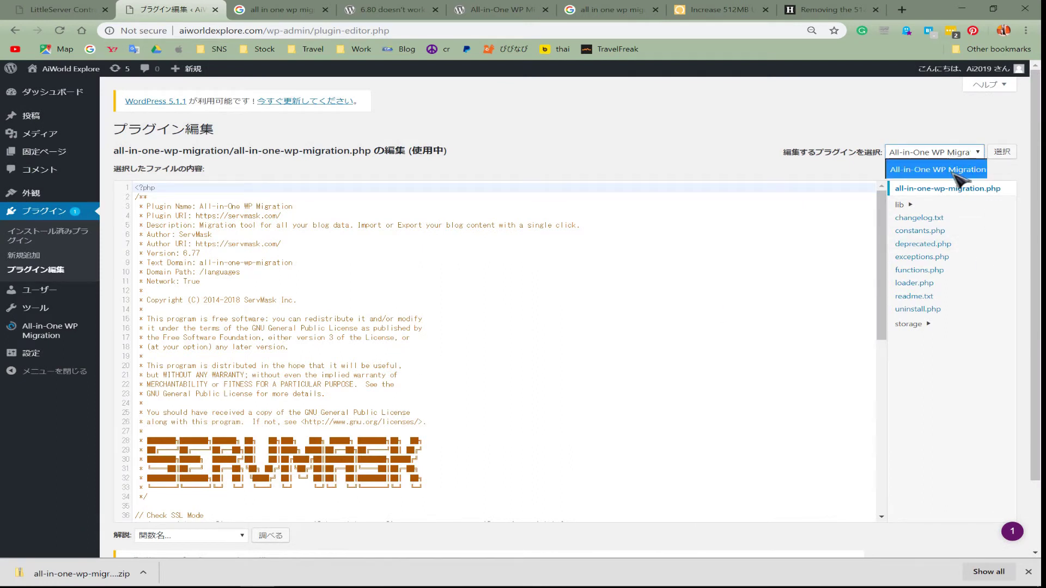
left_click(954, 173)
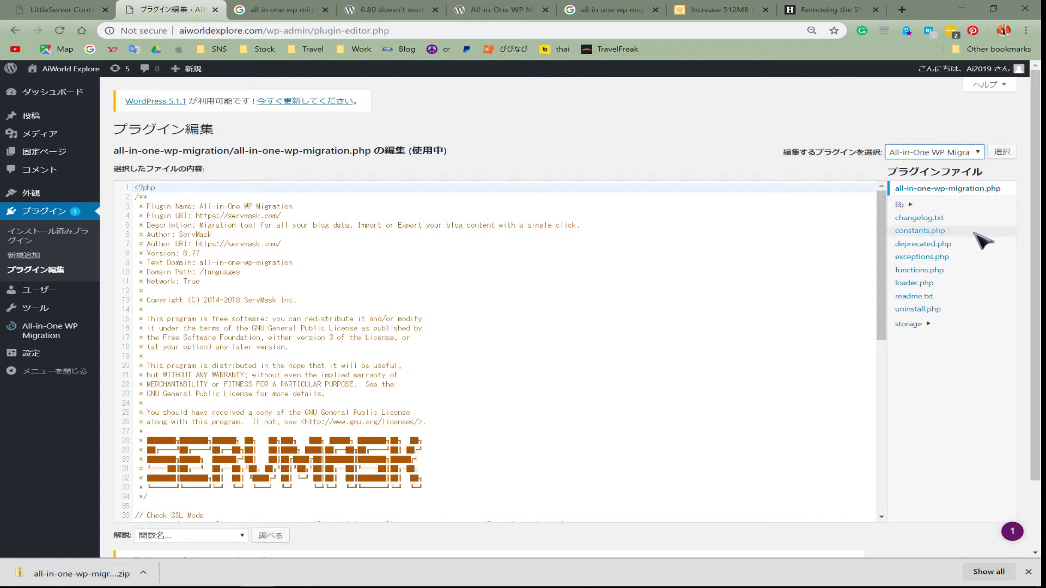
left_click(937, 230)
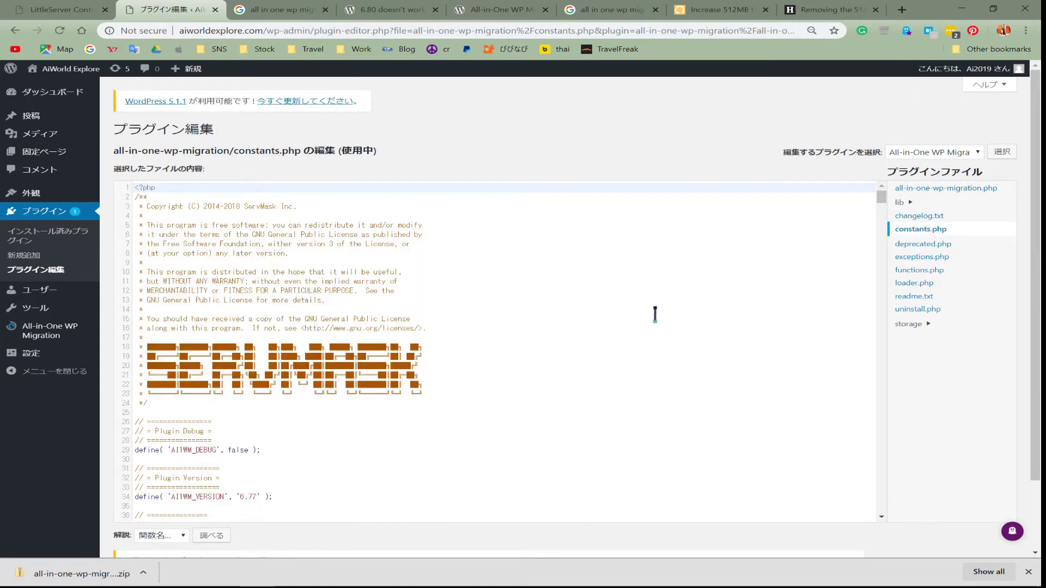
- Replace the AI1WM_MAX_FILE_SIZE definition on line 284 of constants.php with the copied 536870912 * 20 line and save the file
scroll(651, 345, "down", 20)
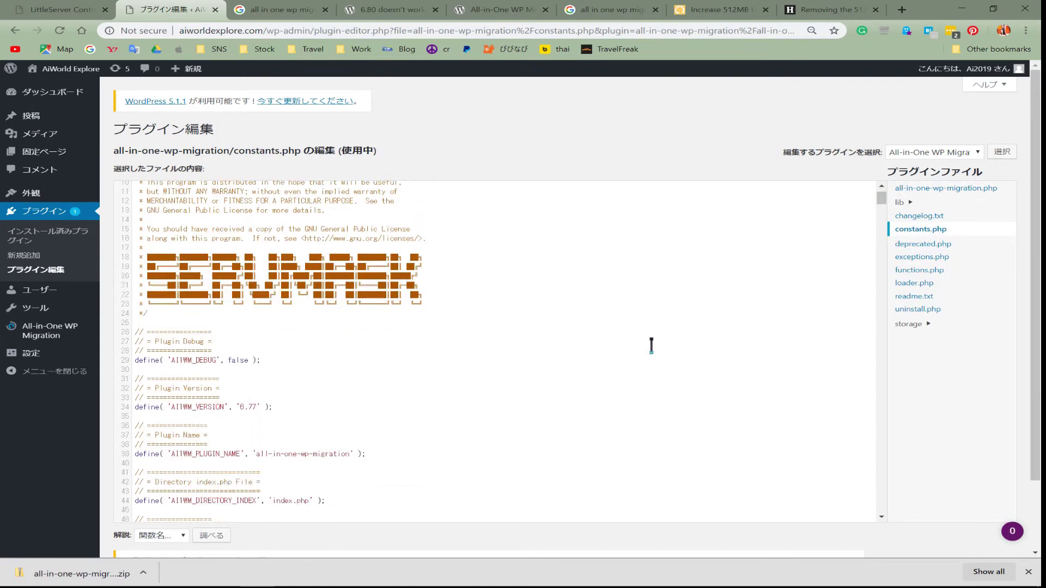
scroll(651, 346, "down", 14)
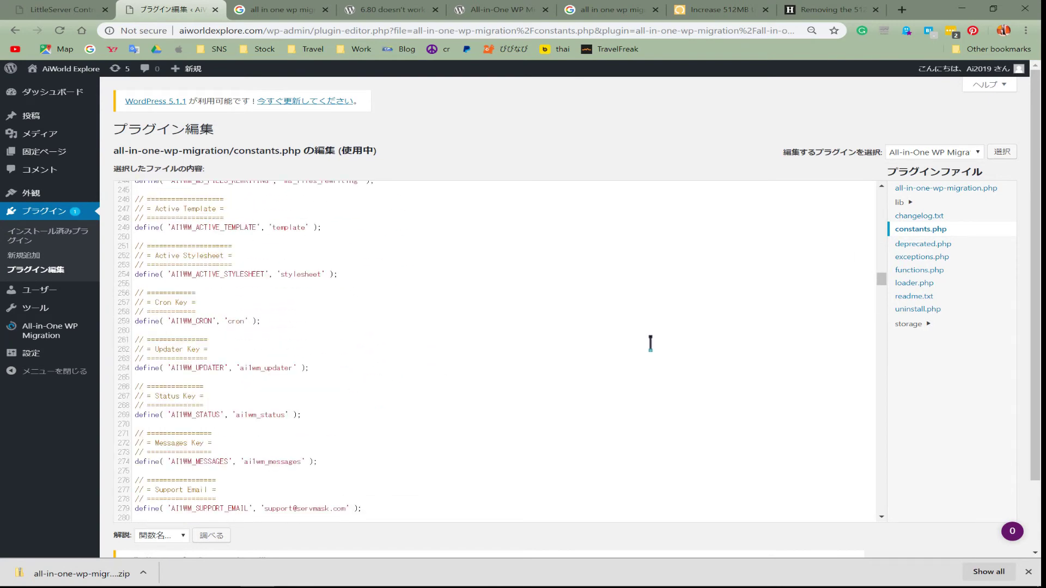
scroll(650, 343, "down", 2)
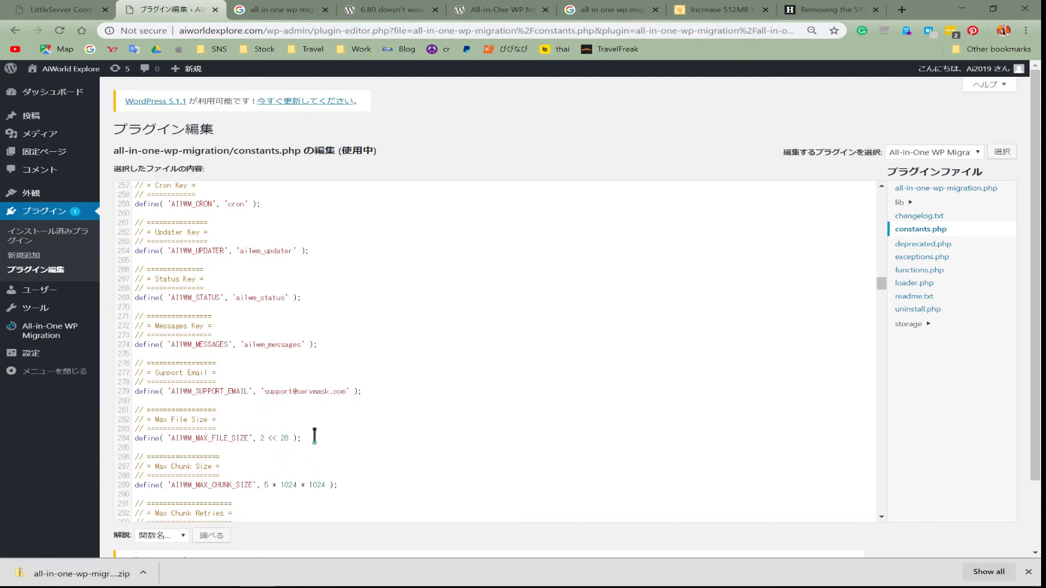
left_click_drag(315, 436, 136, 437)
key("ctrl+v")
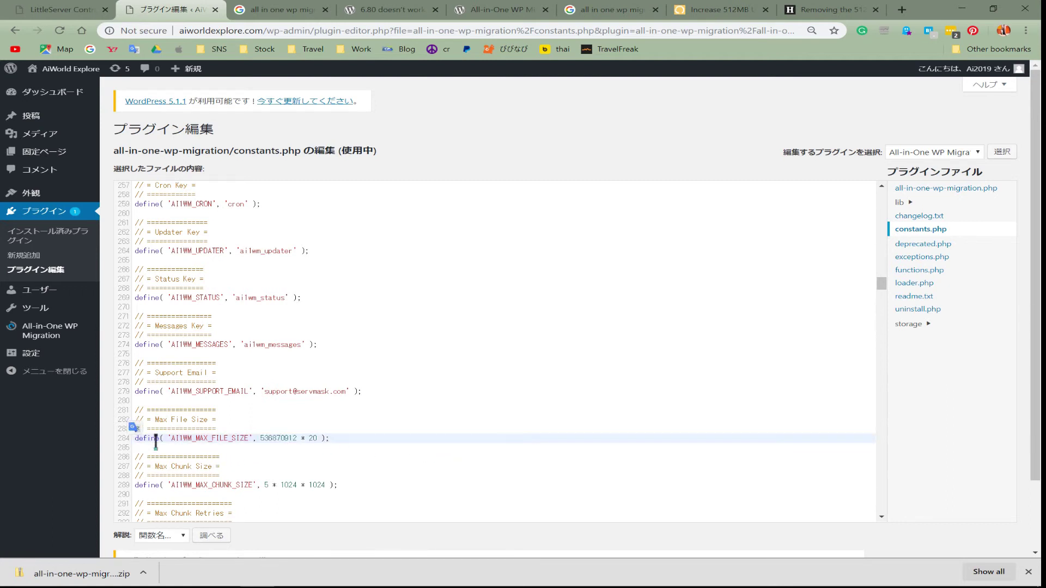
scroll(672, 369, "down", 15)
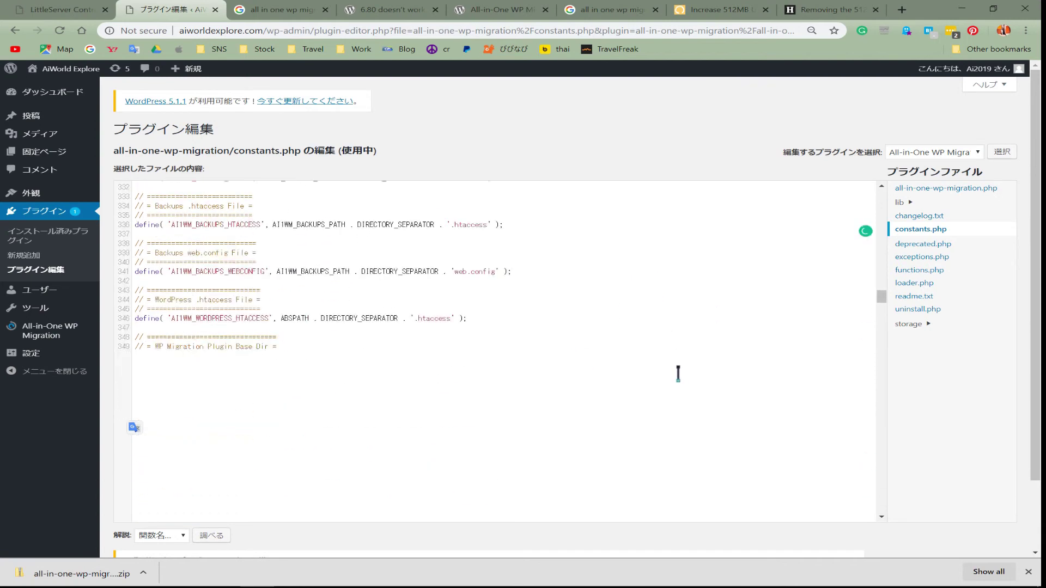
scroll(981, 409, "down", 2)
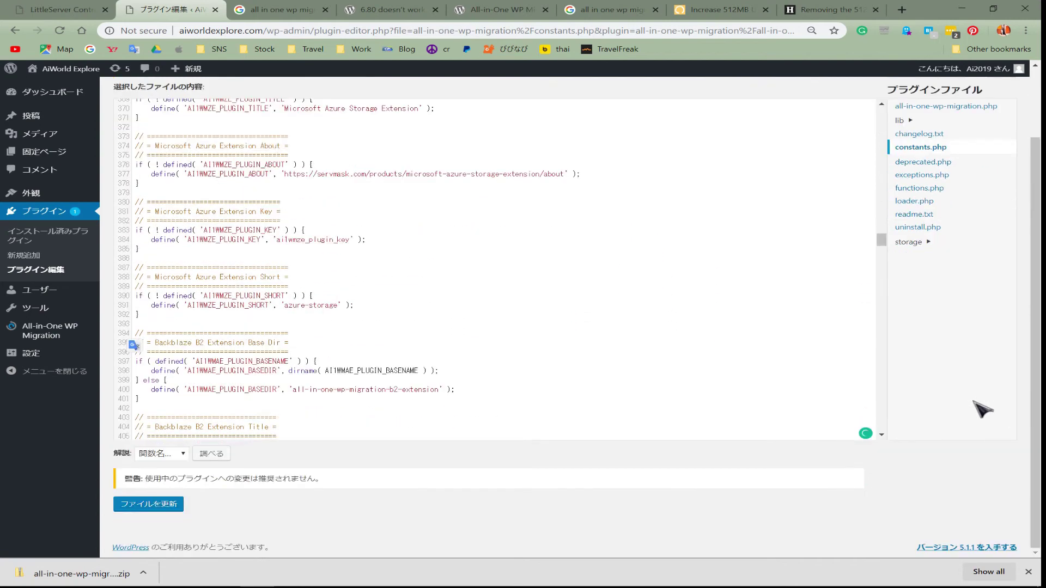
left_click(155, 506)
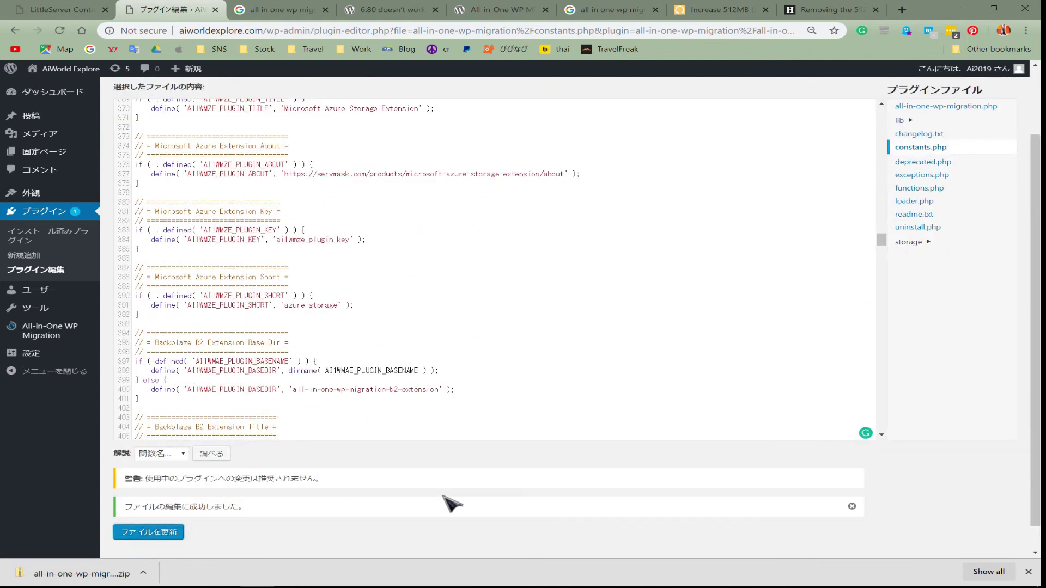